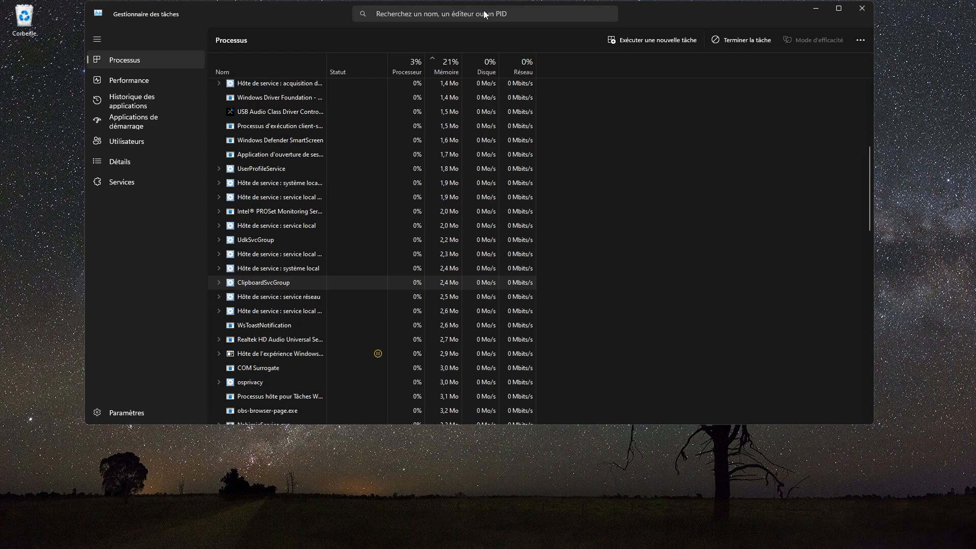
# - Search online for the netprofm process from the process list and review the web results about svchost.exe
pyautogui.scroll(-3, 380, 234)
pyautogui.scroll(-3, 366, 260)
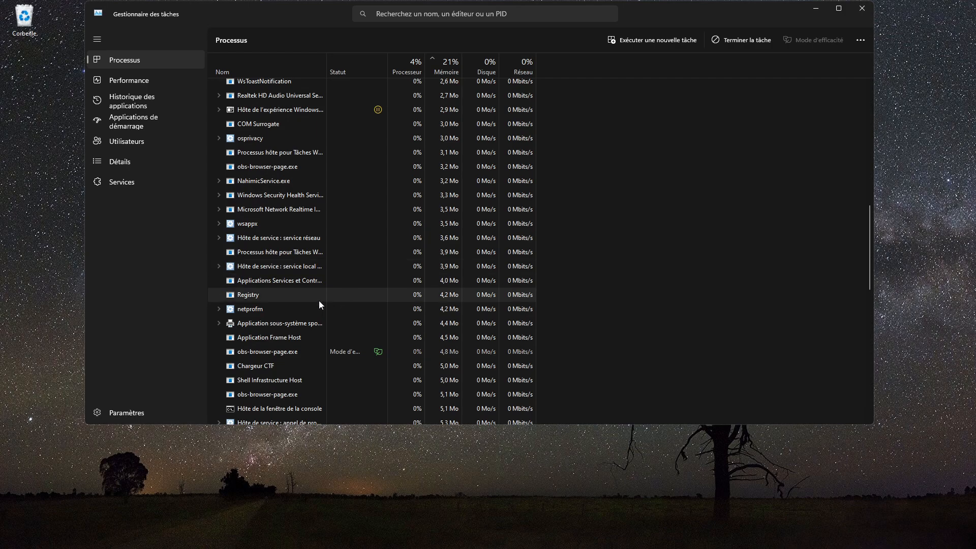
pyautogui.rightClick(254, 310)
pyautogui.click(326, 416)
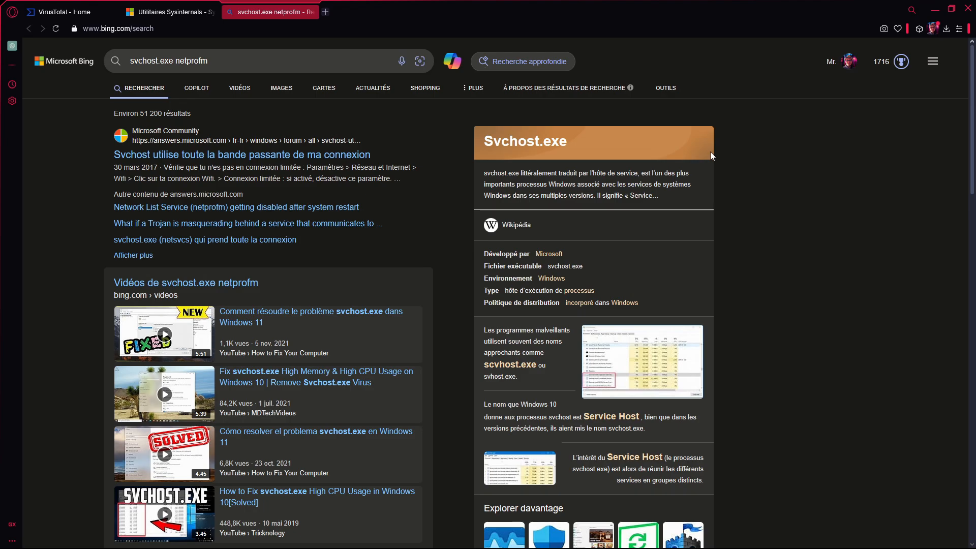
pyautogui.scroll(-4, 416, 211)
pyautogui.scroll(4, 447, 177)
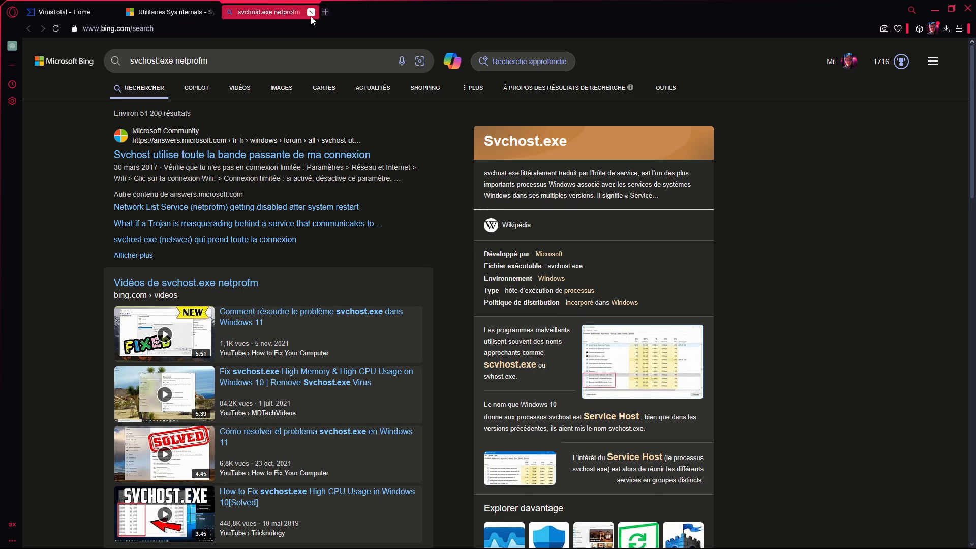
# - Close the svchost.exe search page, view the Sysinternals home page, and return to its downloads index
pyautogui.click(314, 12)
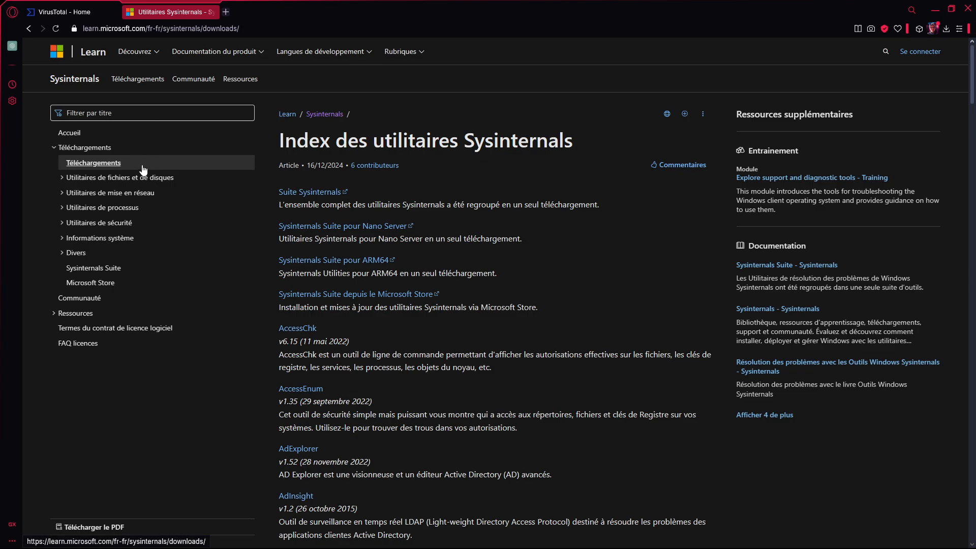
pyautogui.click(89, 137)
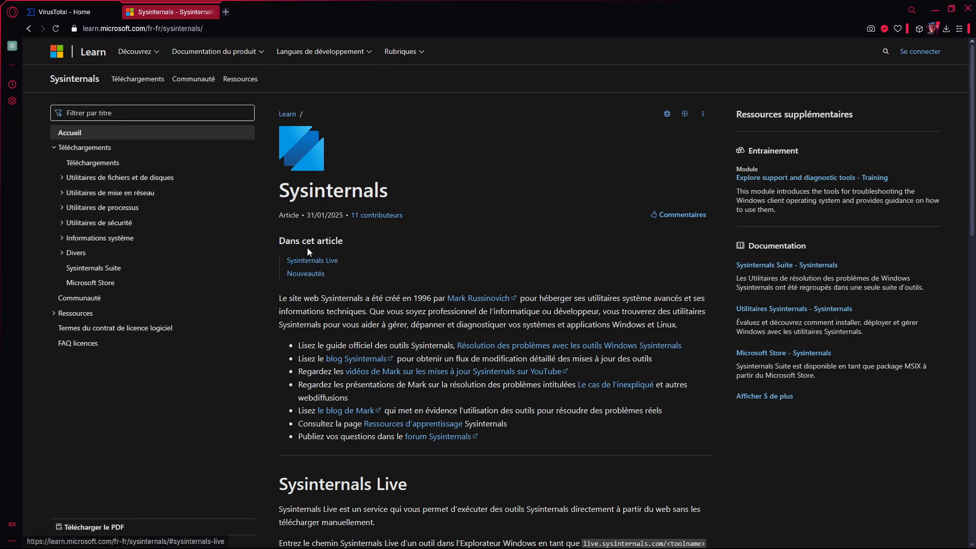
pyautogui.click(92, 164)
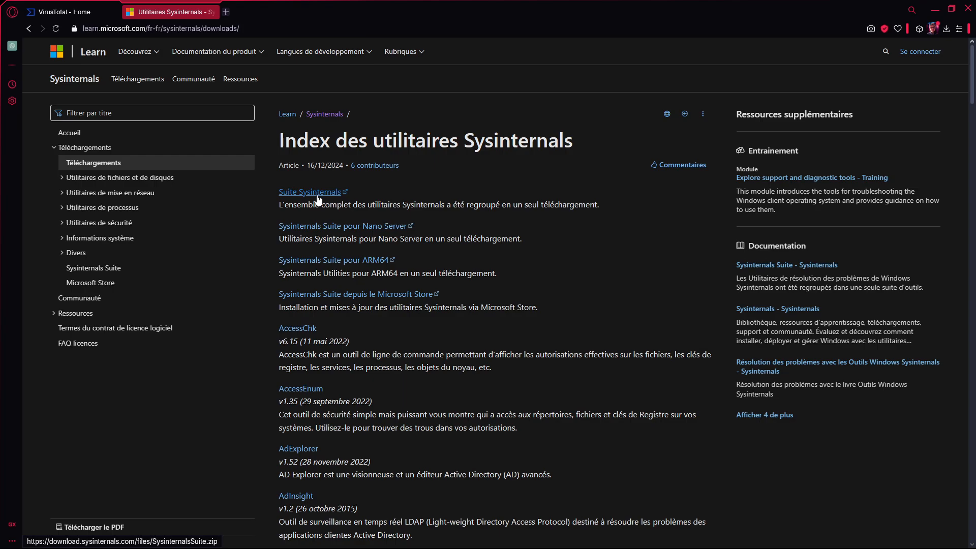
# - Switch to Task Manager and display the list of startup applications
pyautogui.moveTo(568, 540)
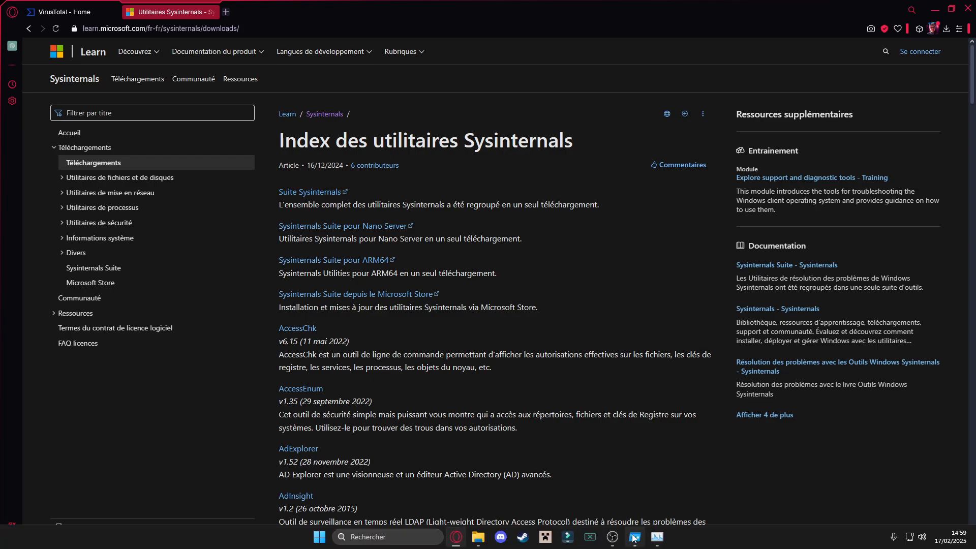
pyautogui.click(657, 537)
pyautogui.click(134, 121)
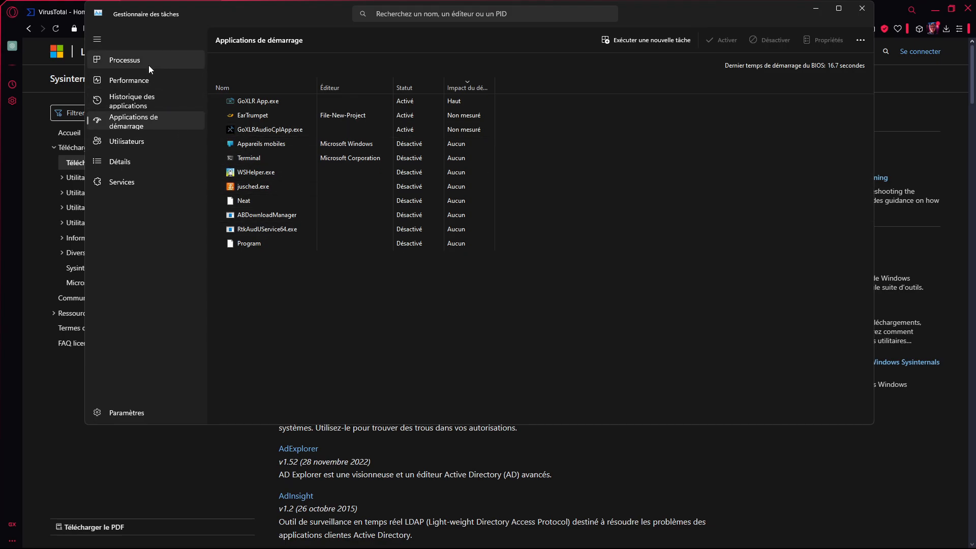
# - Examine the detailed list of running processes, including their users, memory, architecture and descriptions, from beginning to end
pyautogui.click(133, 159)
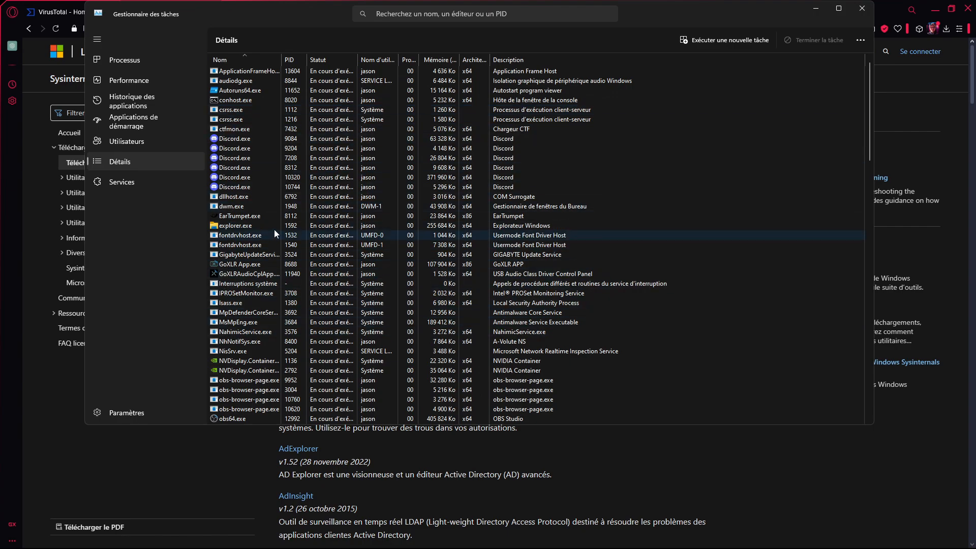
pyautogui.scroll(-20, 274, 230)
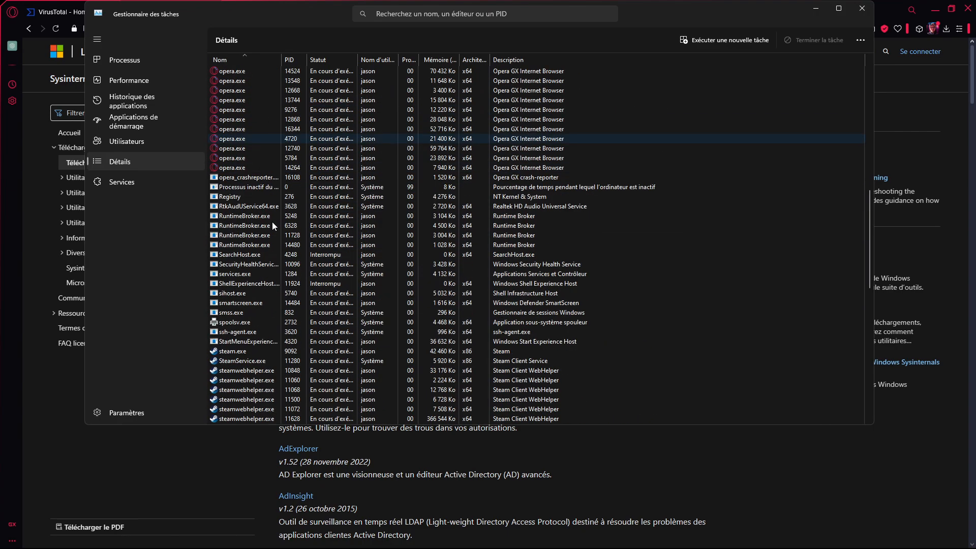
pyautogui.scroll(-15, 273, 222)
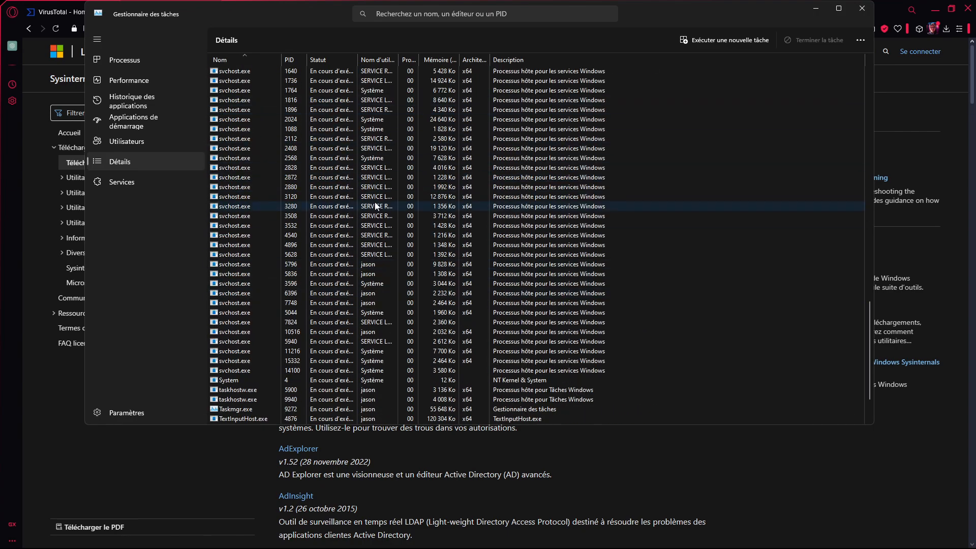
pyautogui.scroll(-2, 356, 387)
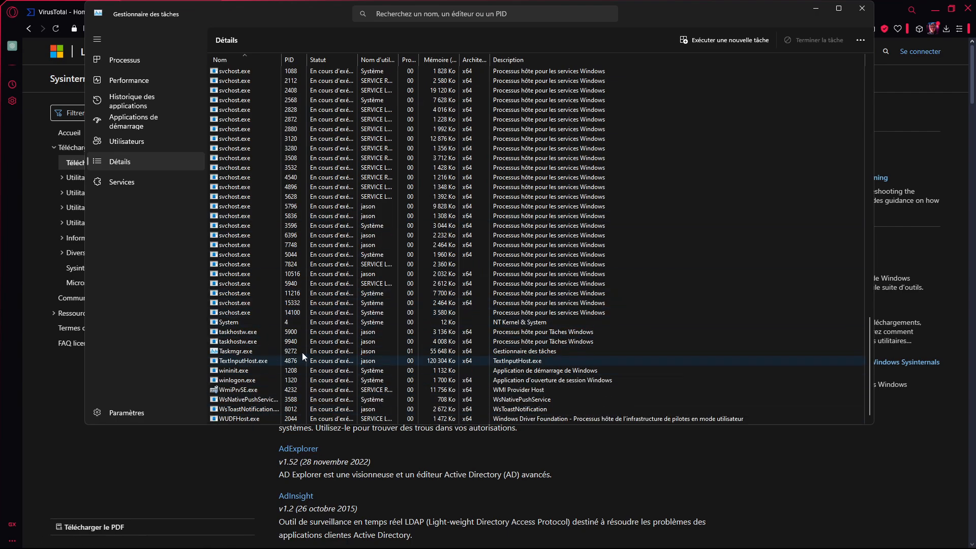
pyautogui.scroll(20, 308, 236)
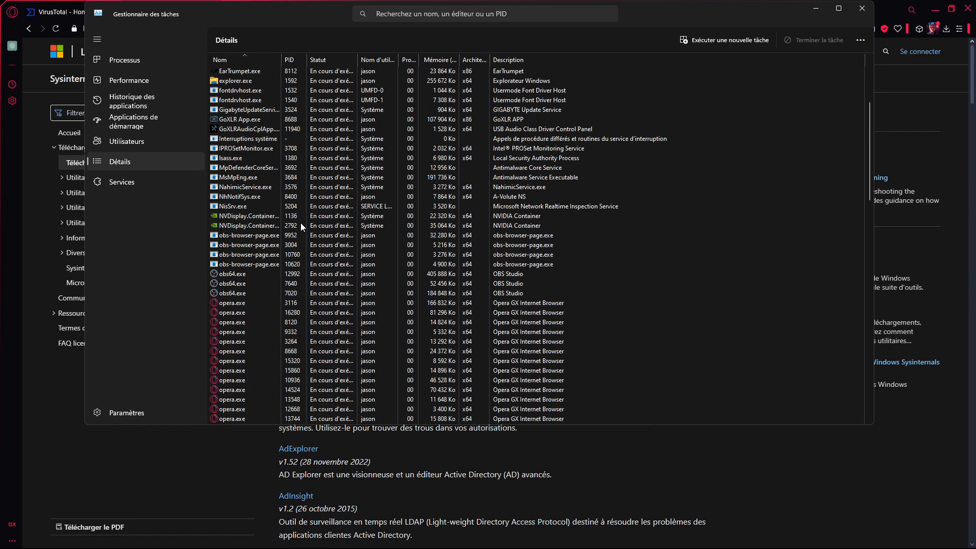
pyautogui.scroll(5, 301, 222)
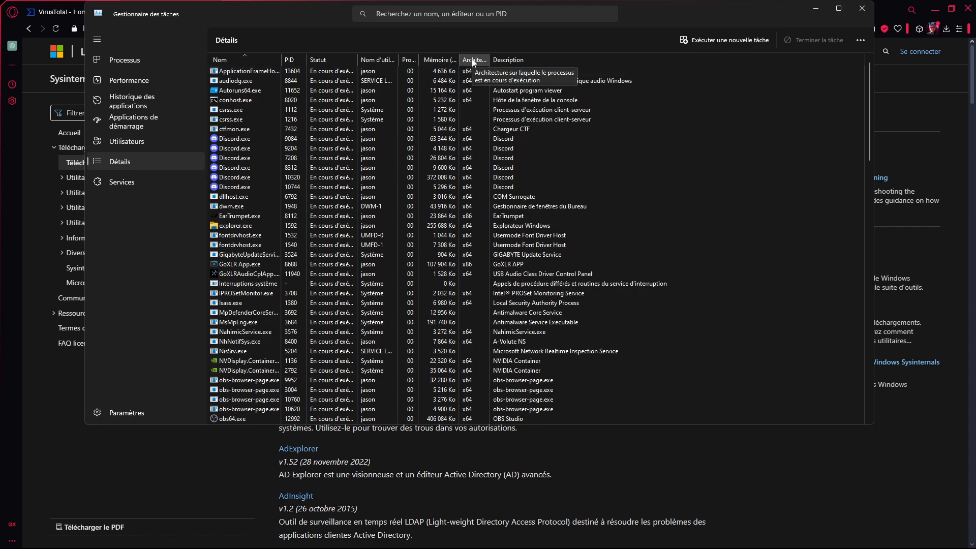
# - View the performance graphs for the processor, GPU 0 and memory
pyautogui.click(130, 81)
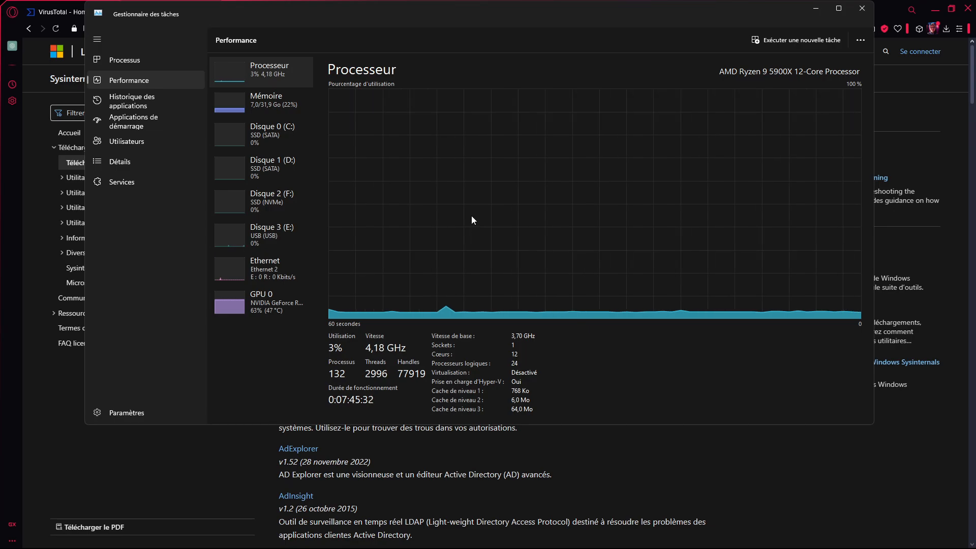
pyautogui.click(257, 304)
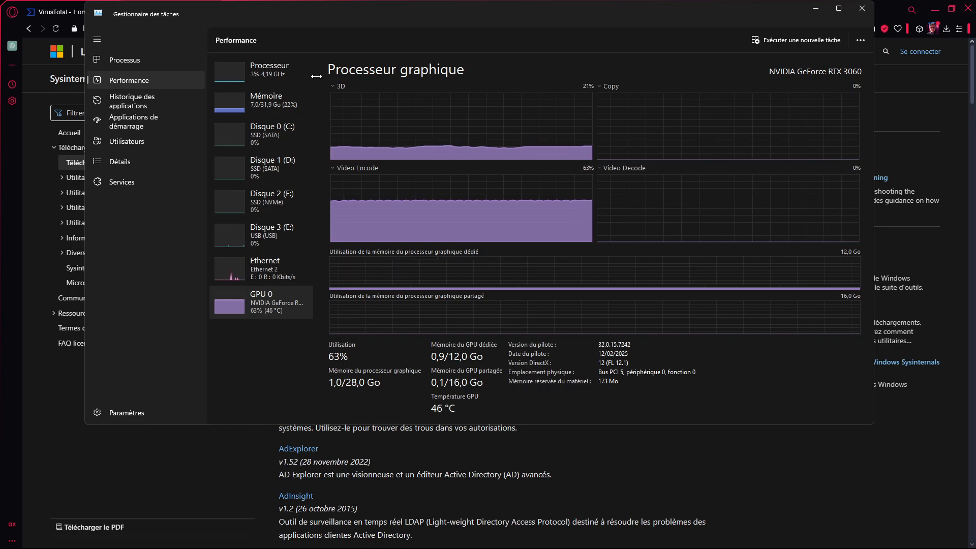
pyautogui.click(289, 107)
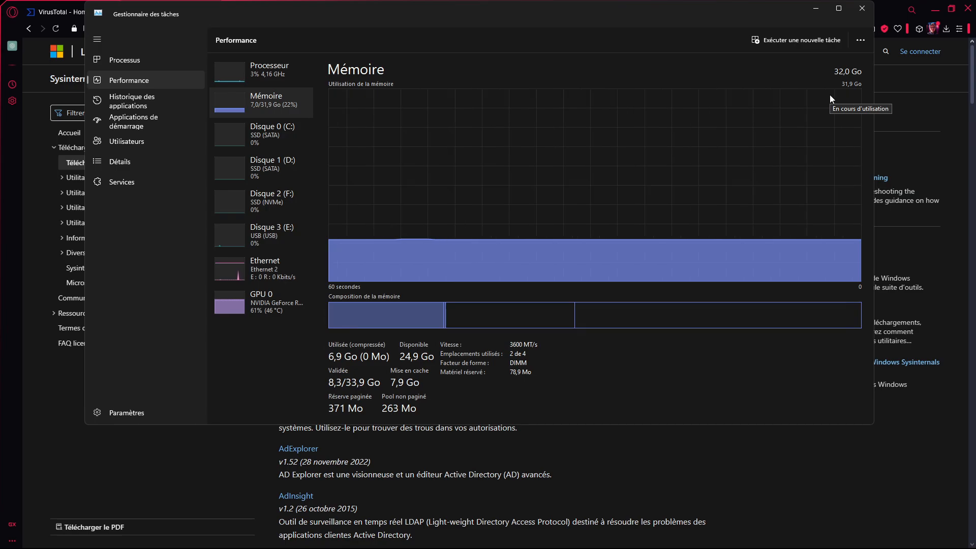
# - Close Task Manager and revisit the Sysinternals home page and downloads index in the browser
pyautogui.click(862, 8)
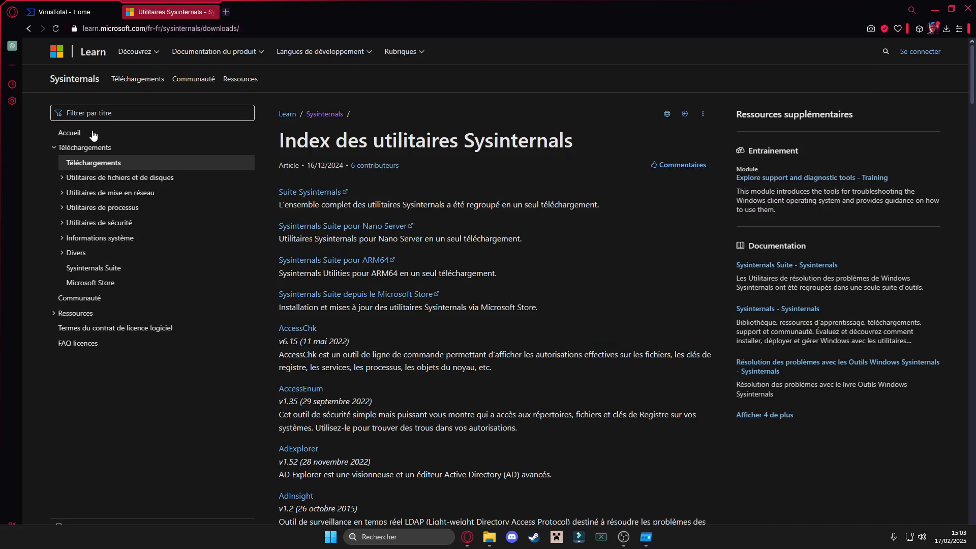
pyautogui.click(30, 30)
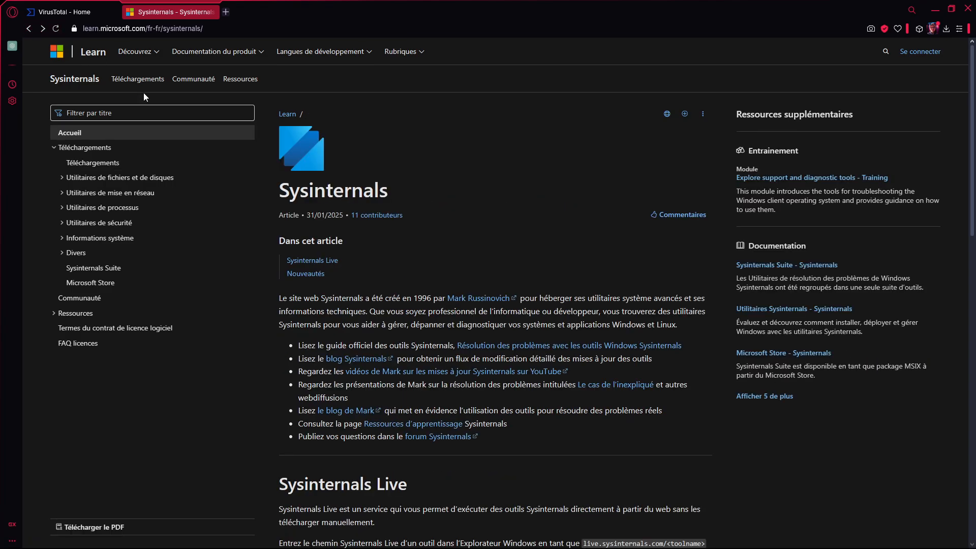
pyautogui.click(94, 163)
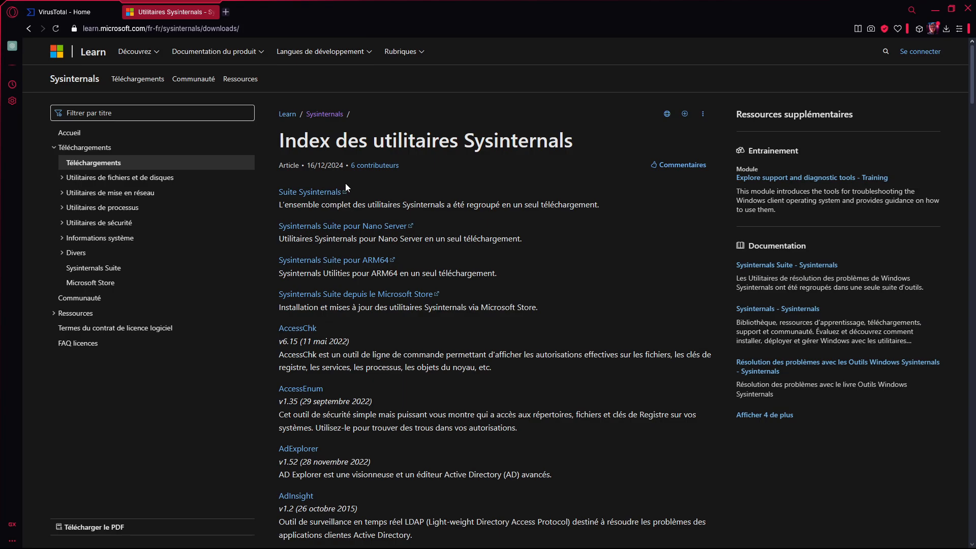
# - Switch to File Explorer, open the SysinternalsSuite folder on drive E:, and look through its executables
pyautogui.moveTo(441, 547)
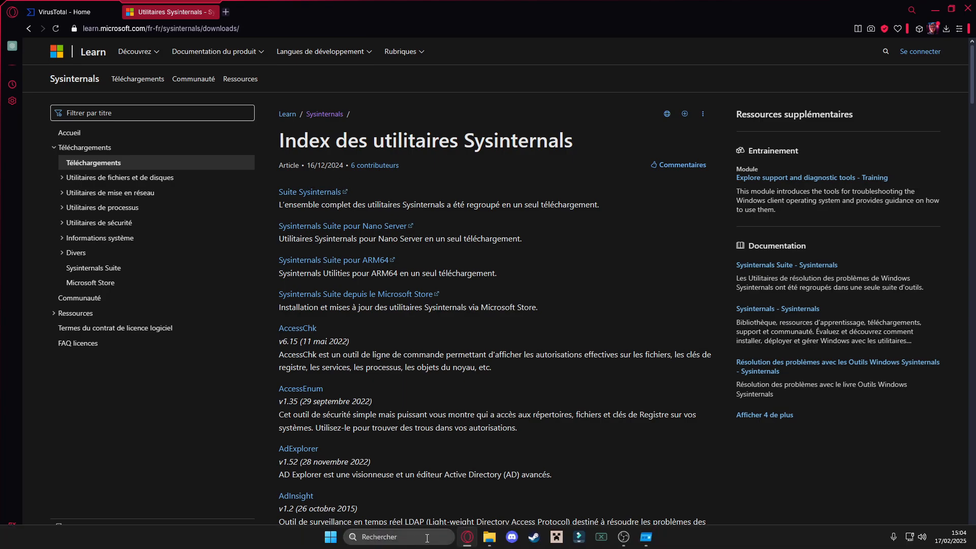
pyautogui.click(489, 537)
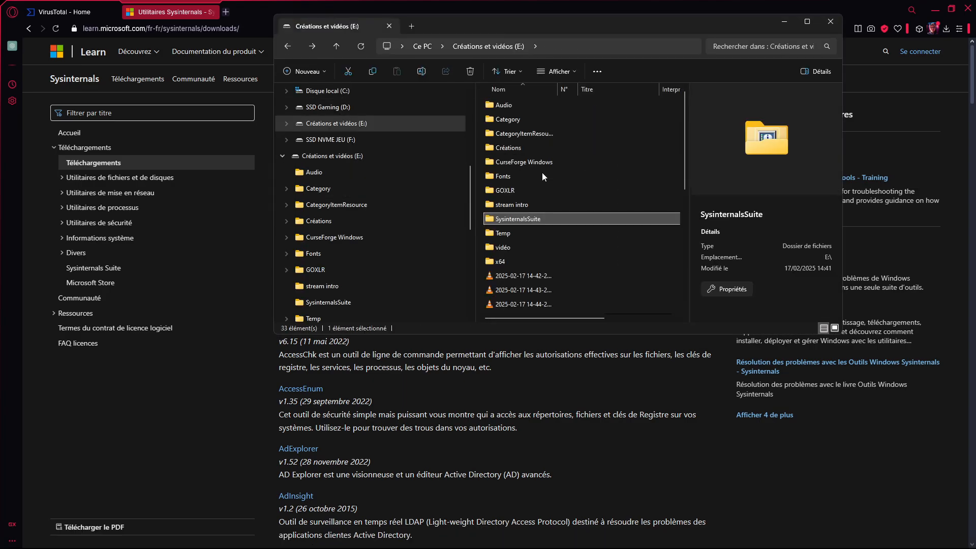
pyautogui.doubleClick(489, 220)
pyautogui.scroll(-4, 547, 140)
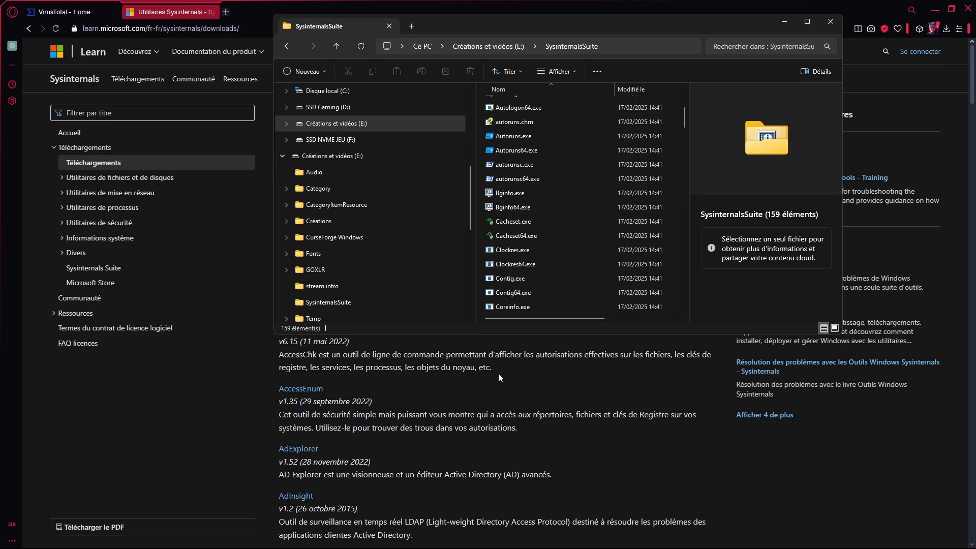
pyautogui.scroll(4, 544, 204)
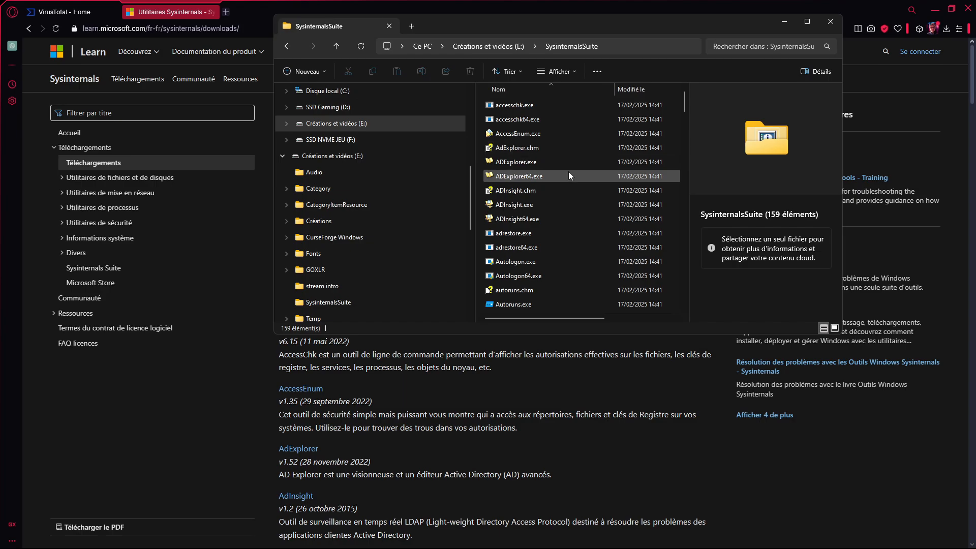
pyautogui.moveTo(534, 219)
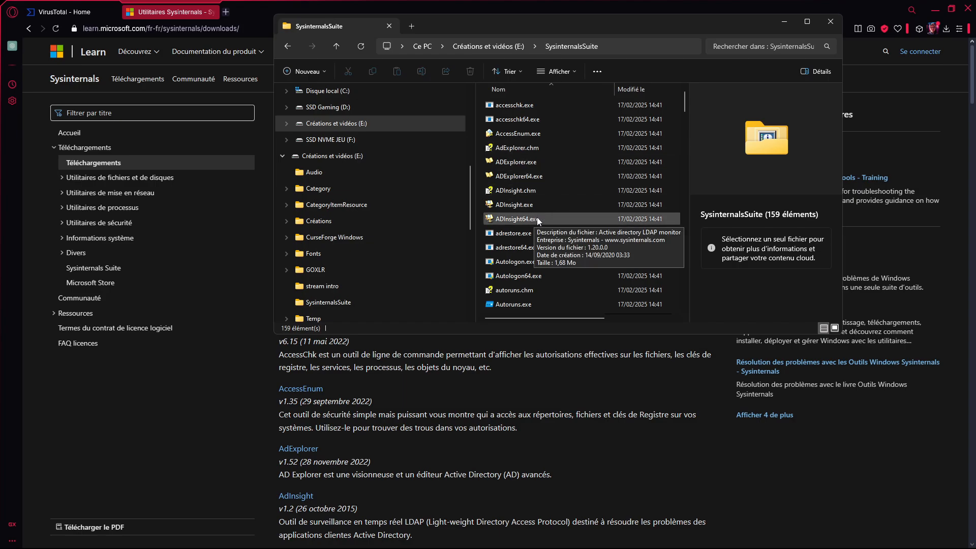
# - Return to the browser and read the utility descriptions in the Sysinternals index, including the Autoruns entry
pyautogui.click(234, 459)
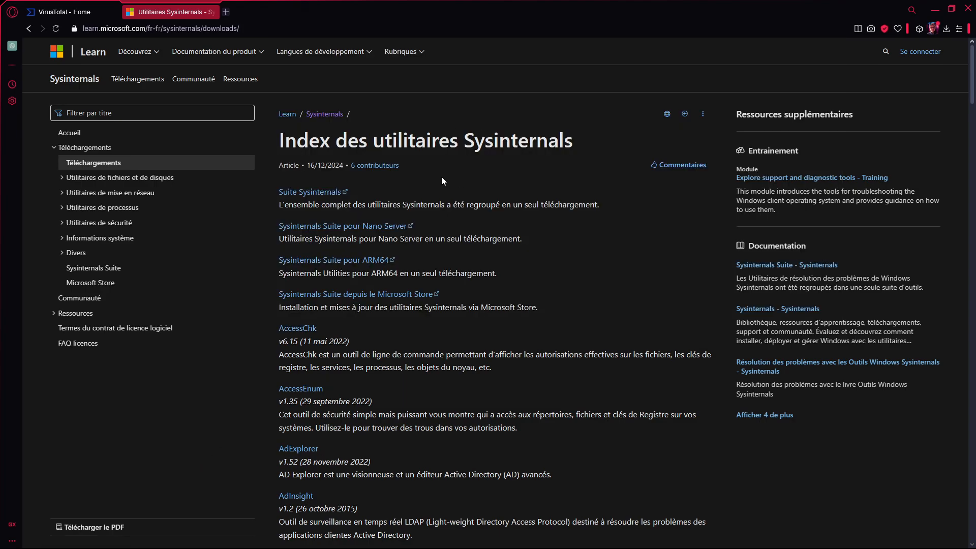
pyautogui.scroll(-3, 472, 448)
pyautogui.scroll(-4, 471, 450)
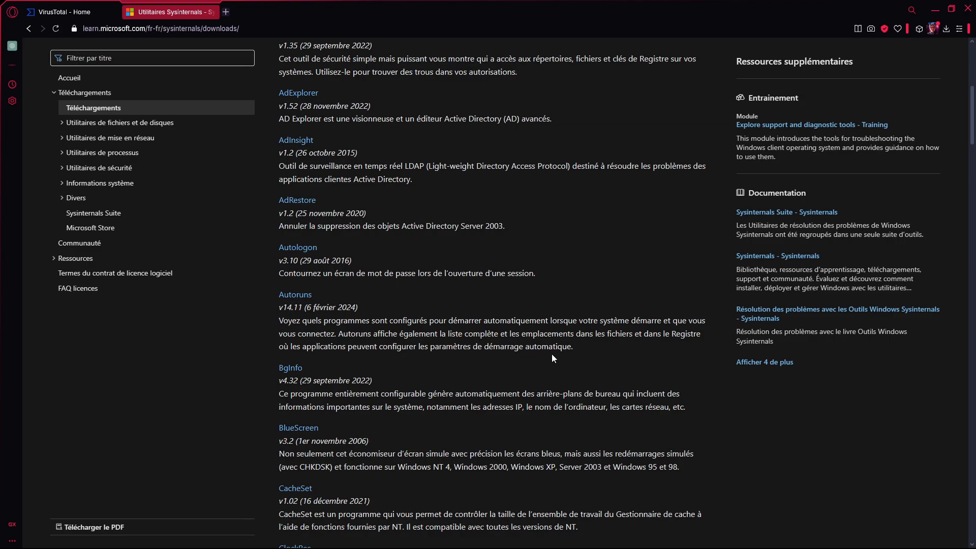
pyautogui.scroll(-8, 395, 407)
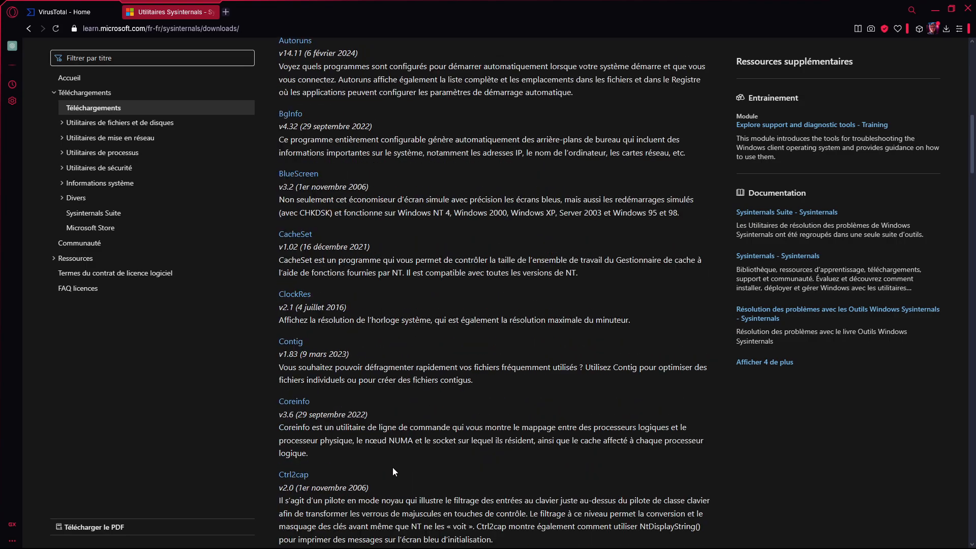
pyautogui.scroll(17, 398, 453)
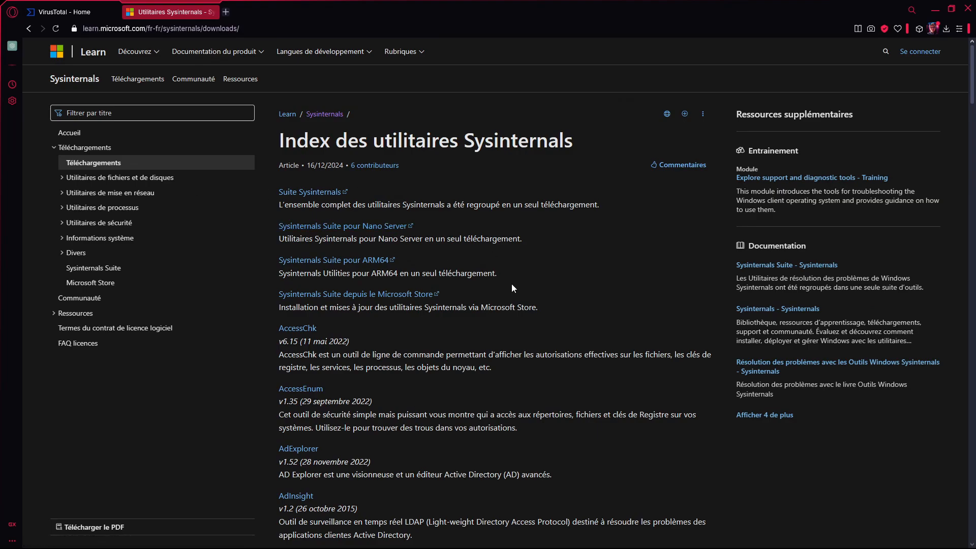
# - Switch to Autoruns and examine the full list of entries, including scheduled tasks, services, drivers, codecs and known DLLs
pyautogui.click(646, 537)
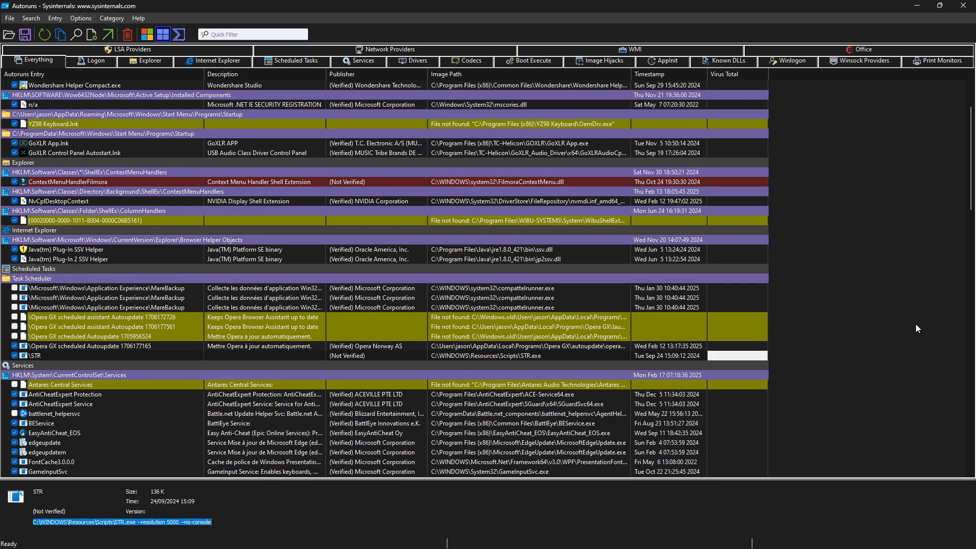
pyautogui.scroll(-1, 766, 331)
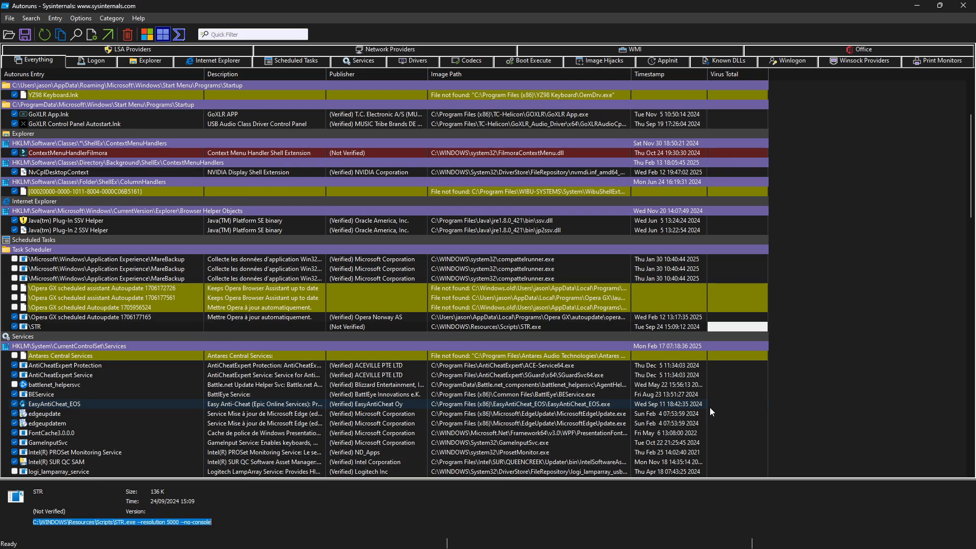
pyautogui.scroll(-6, 711, 411)
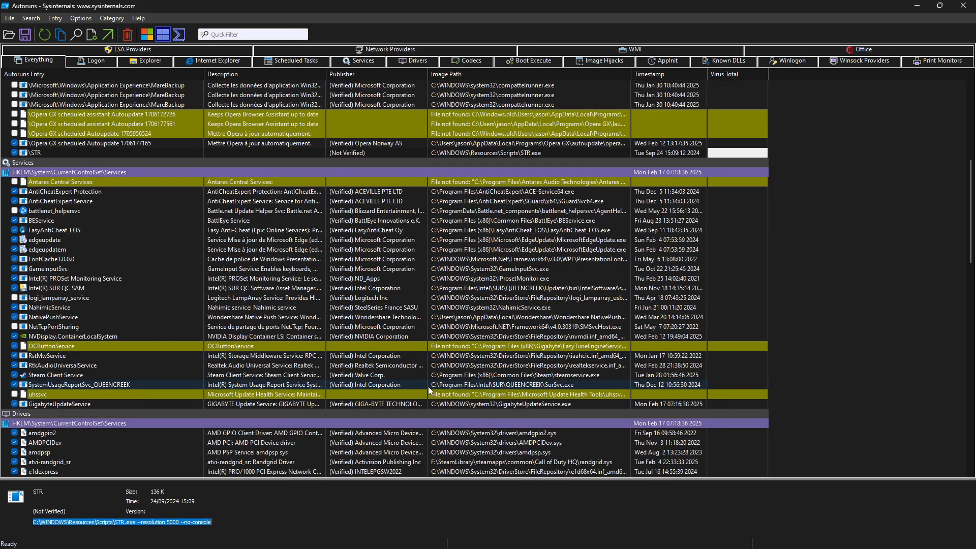
pyautogui.scroll(-3, 436, 360)
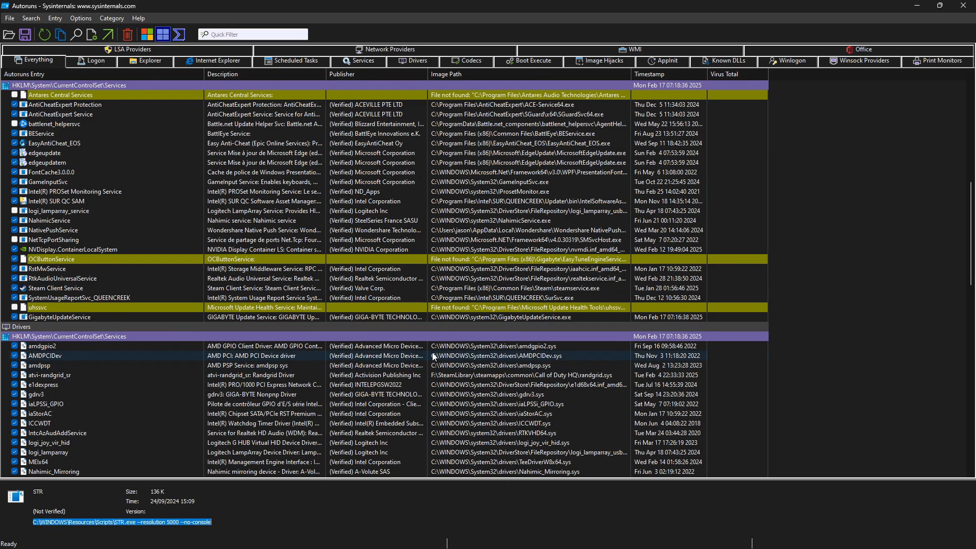
pyautogui.scroll(-1, 496, 322)
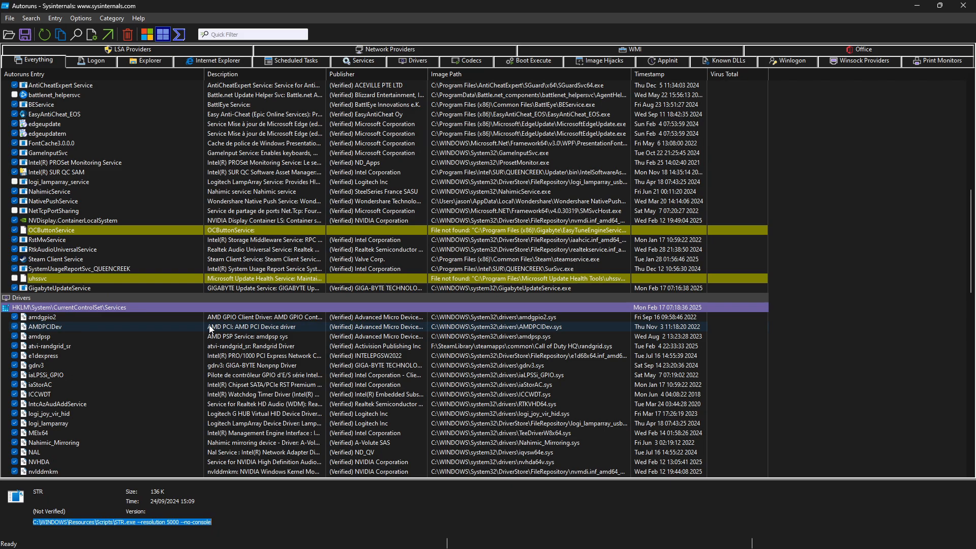
pyautogui.scroll(-4, 210, 329)
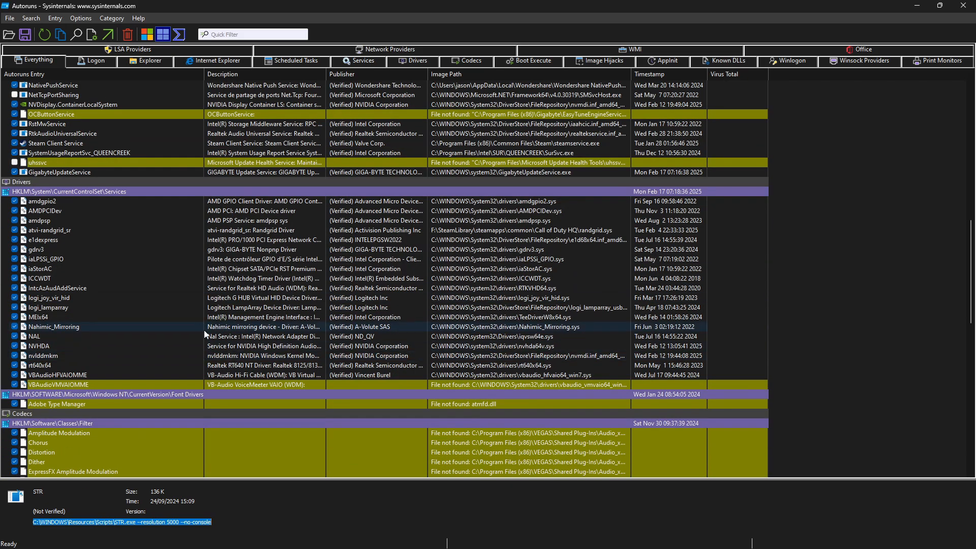
pyautogui.scroll(-8, 300, 451)
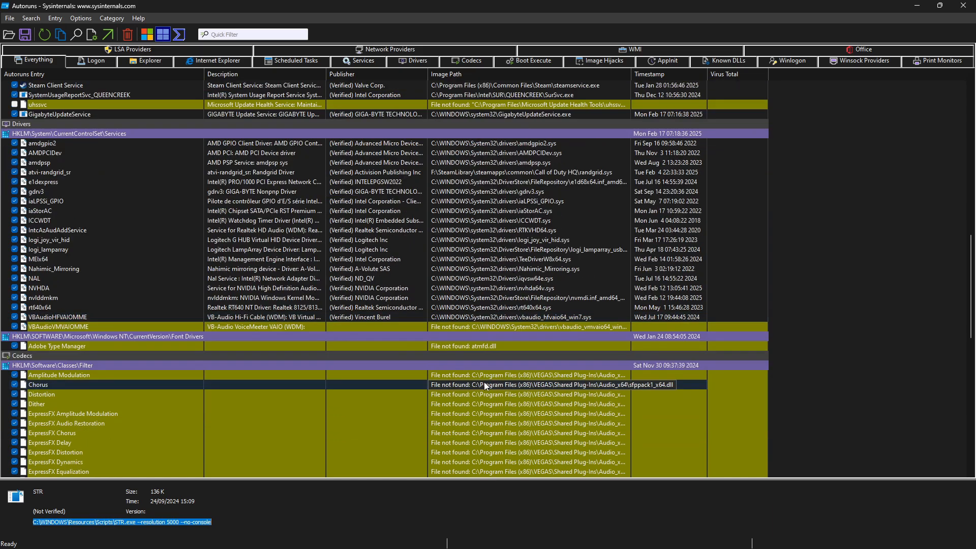
pyautogui.scroll(-7, 95, 360)
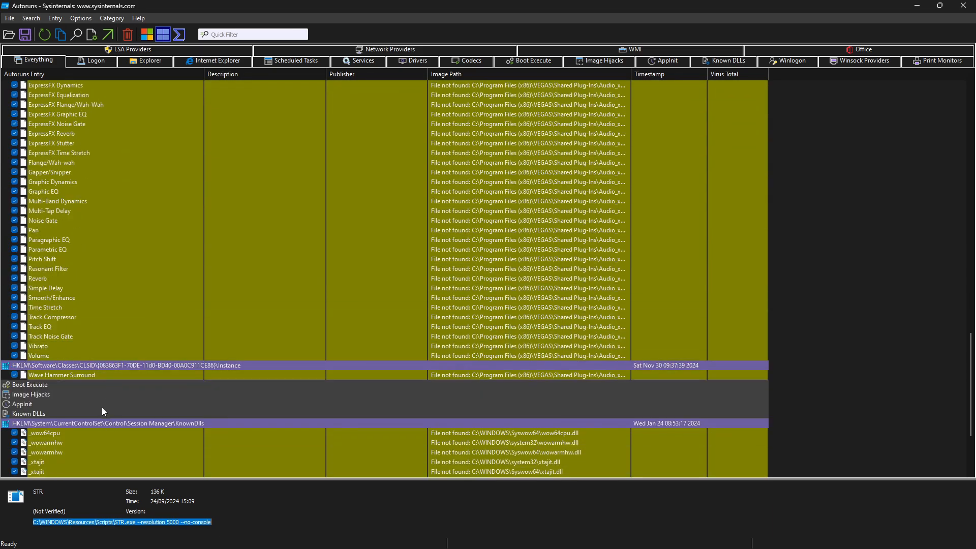
pyautogui.scroll(-4, 102, 408)
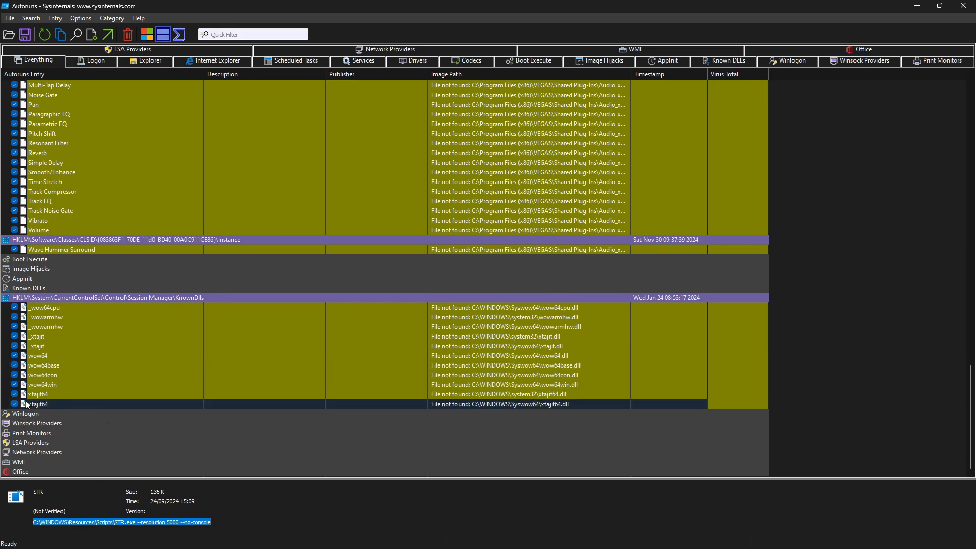
pyautogui.scroll(15, 249, 361)
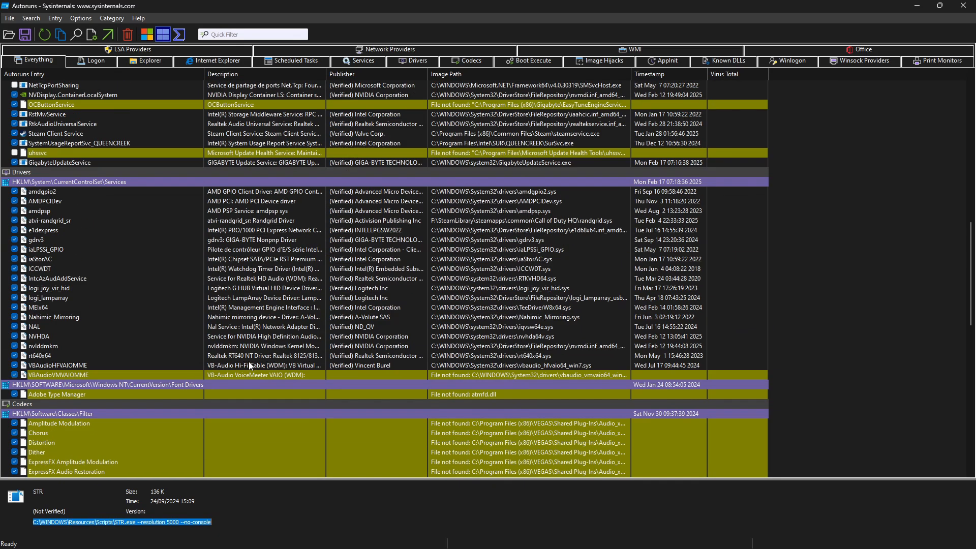
pyautogui.scroll(10, 910, 318)
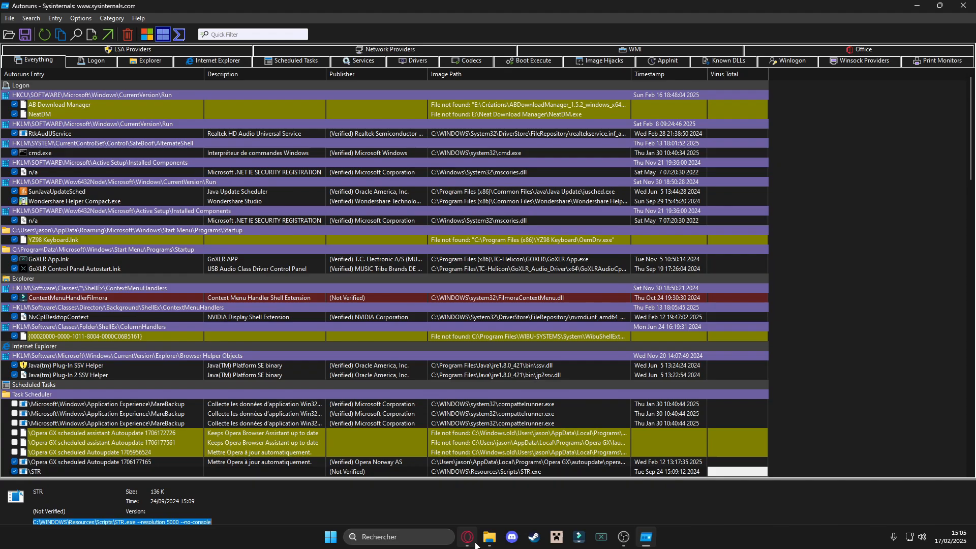
# - Switch to the VirusTotal page in the browser and view its URL, search and file analysis options
pyautogui.moveTo(466, 529)
pyautogui.click(456, 495)
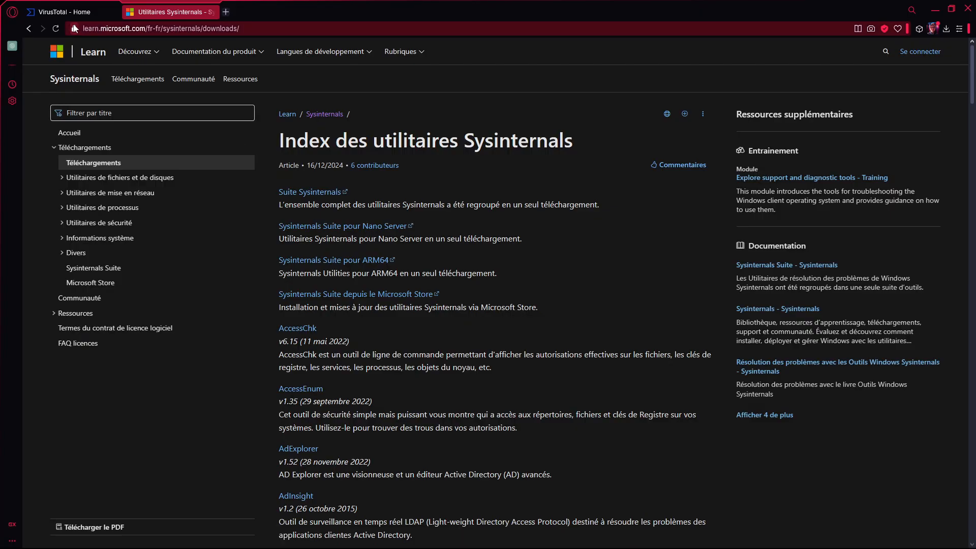
pyautogui.click(97, 14)
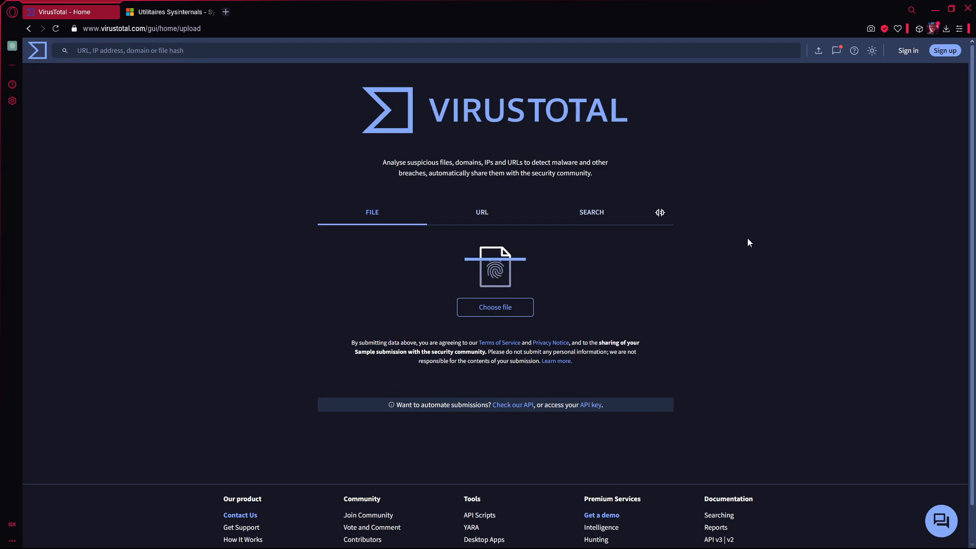
pyautogui.click(498, 214)
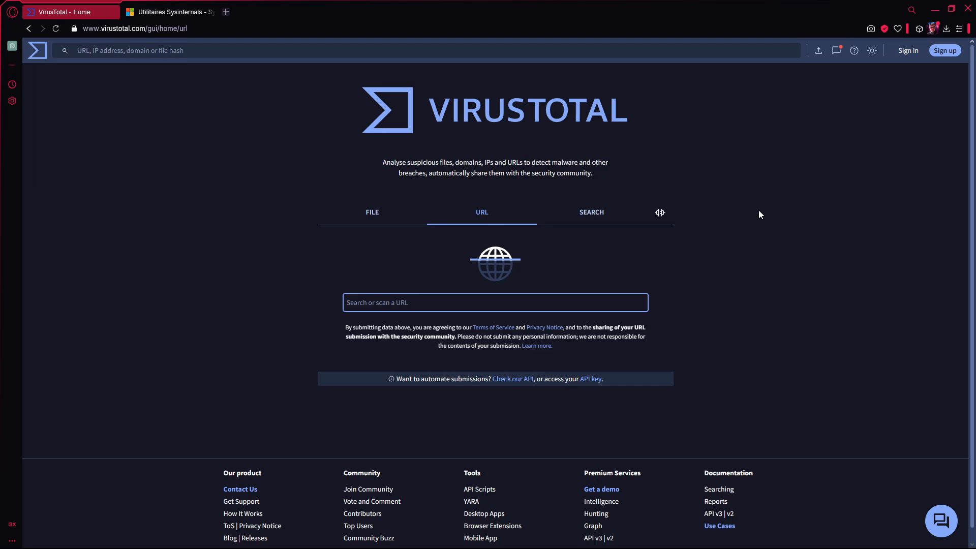
pyautogui.click(592, 212)
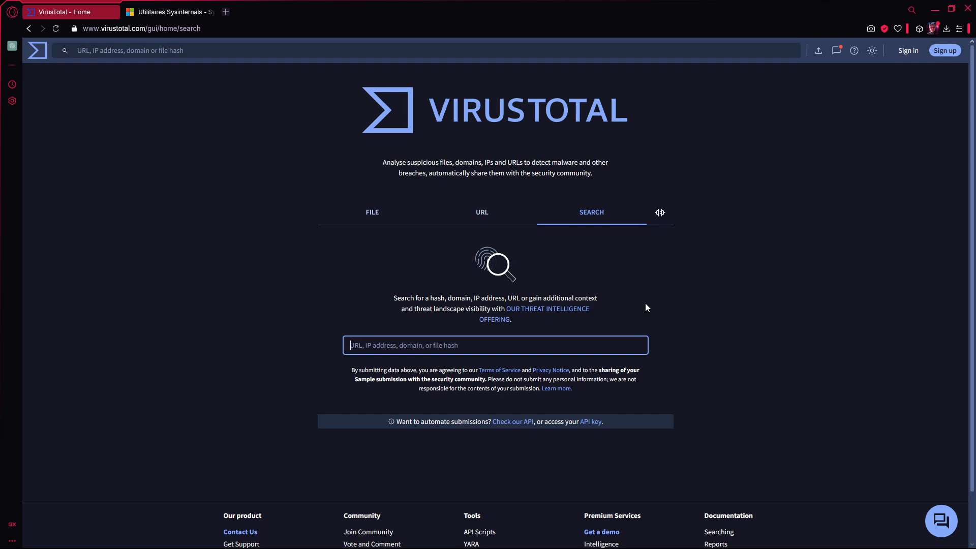
pyautogui.click(372, 212)
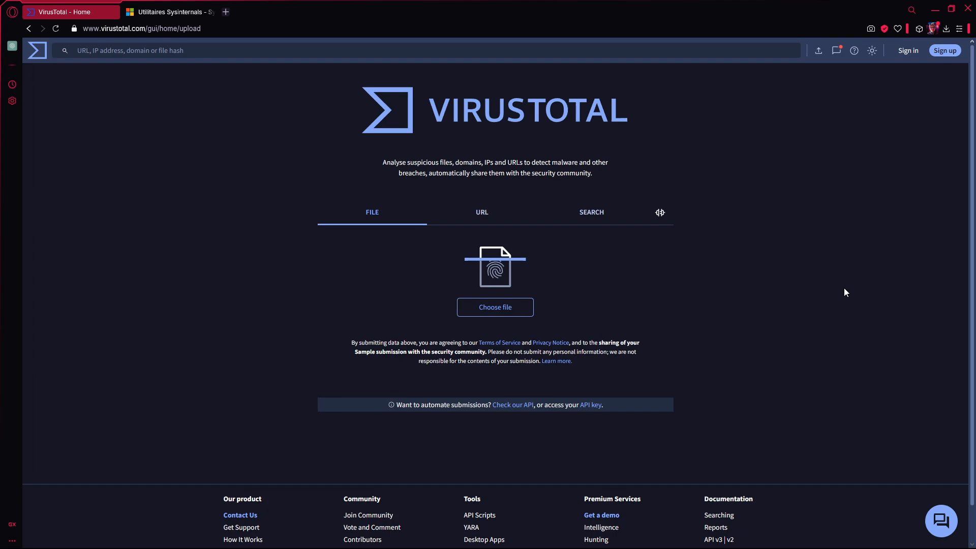
# - Close the Autoruns window while keeping VirusTotal's file upload page open
pyautogui.moveTo(646, 536)
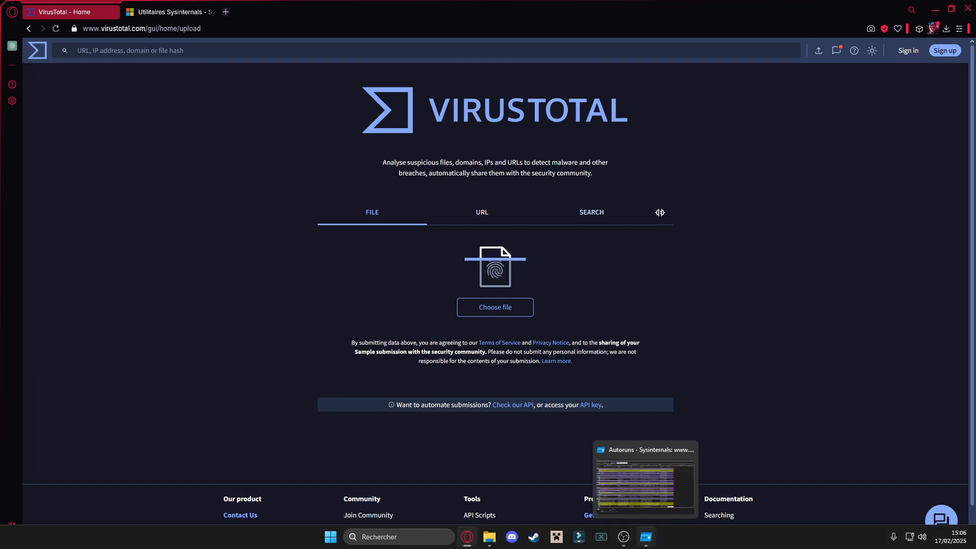
pyautogui.click(688, 450)
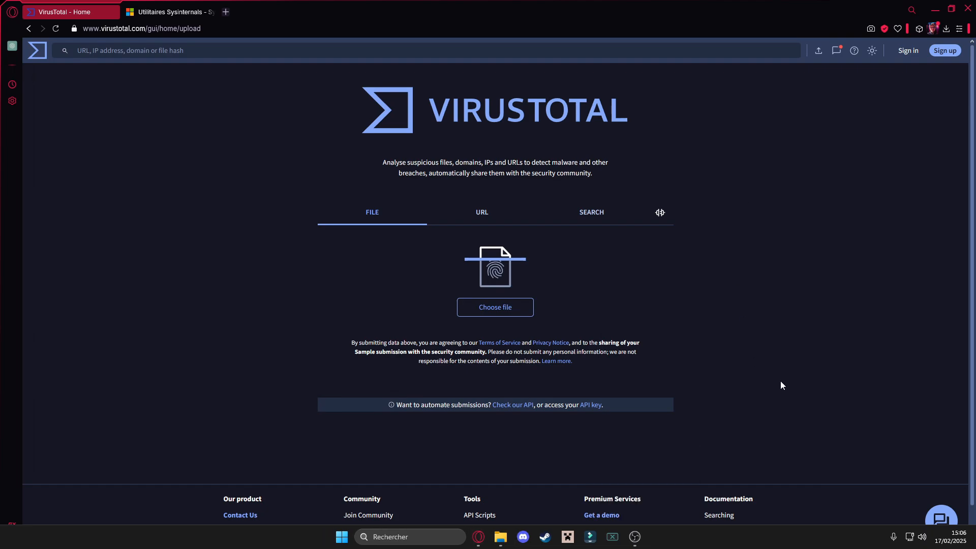